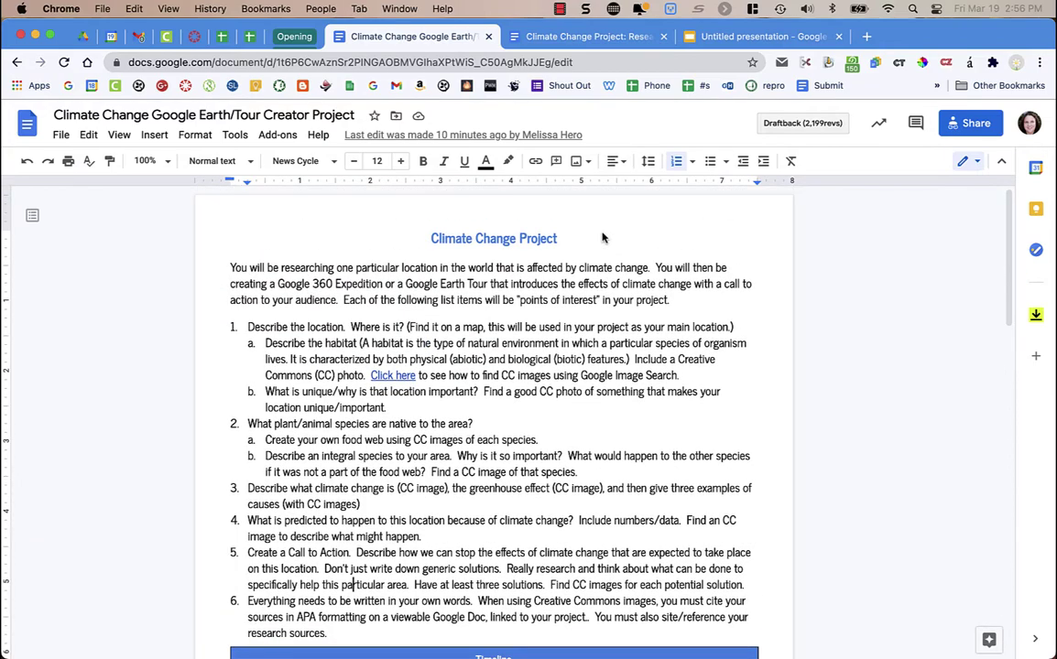
Step: Scroll the Earth/Tour Creator project doc, then switch to the 'Climate Change Project: Research' document
{"action": "scroll", "coordinate": [602, 237], "scroll_direction": "down", "scroll_amount": 10}
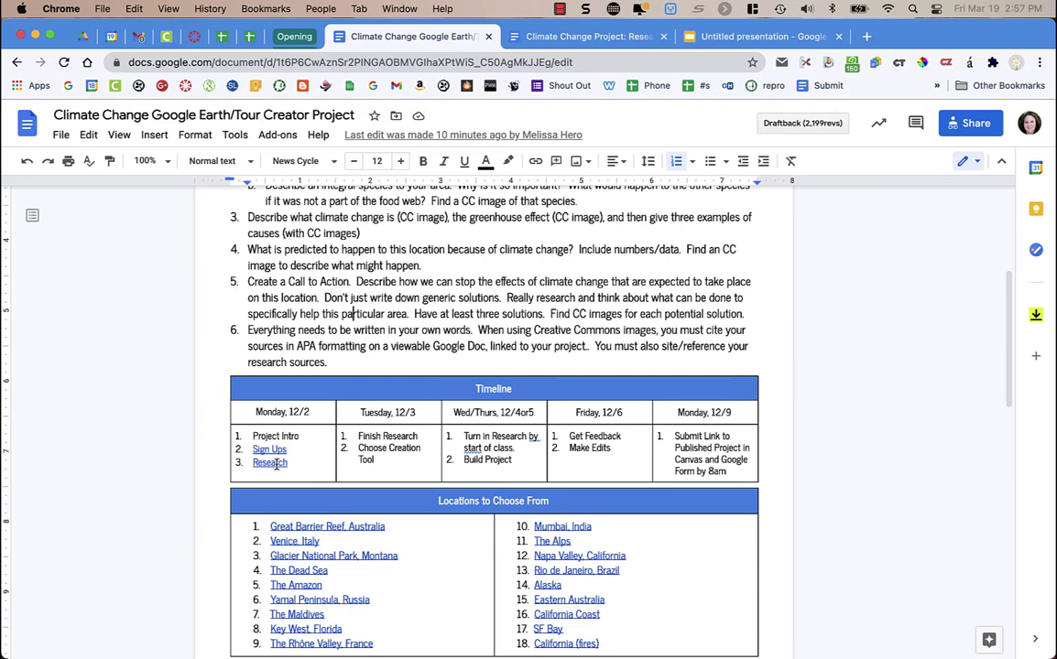
{"action": "left_click", "coordinate": [591, 35]}
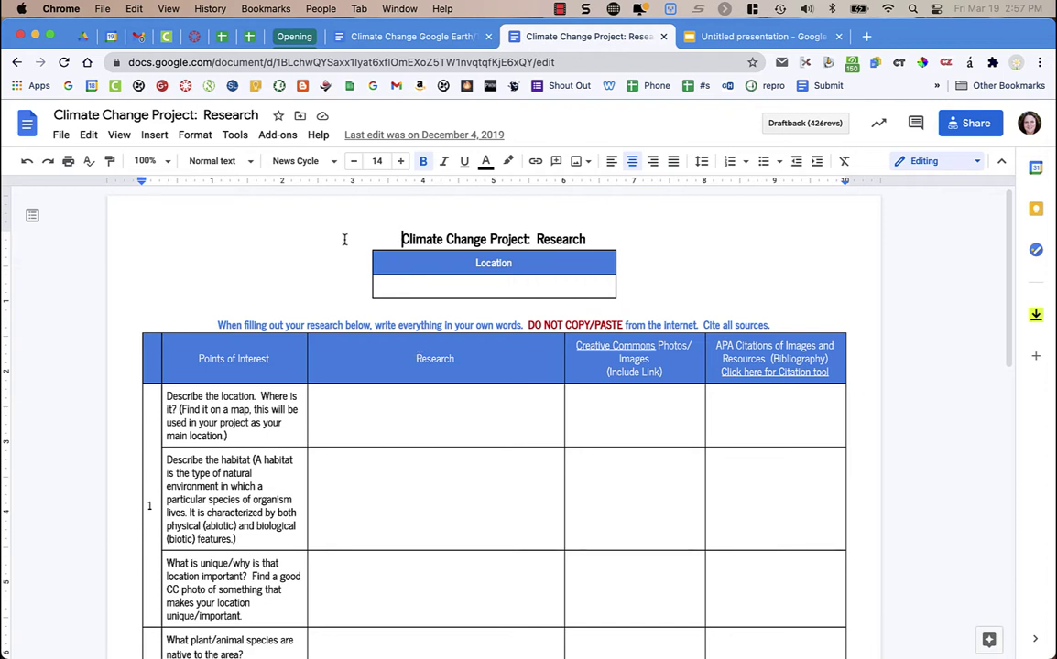
Step: Open the Research document's sharing settings, where anyone with the link can view
{"action": "left_click", "coordinate": [60, 135]}
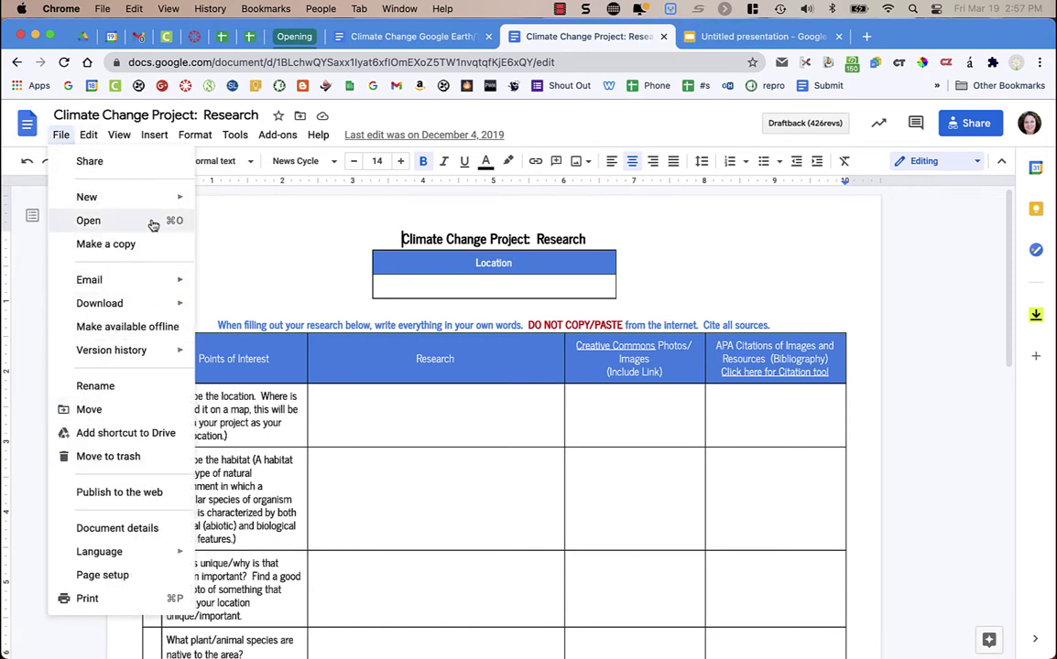
{"action": "left_click", "coordinate": [312, 251]}
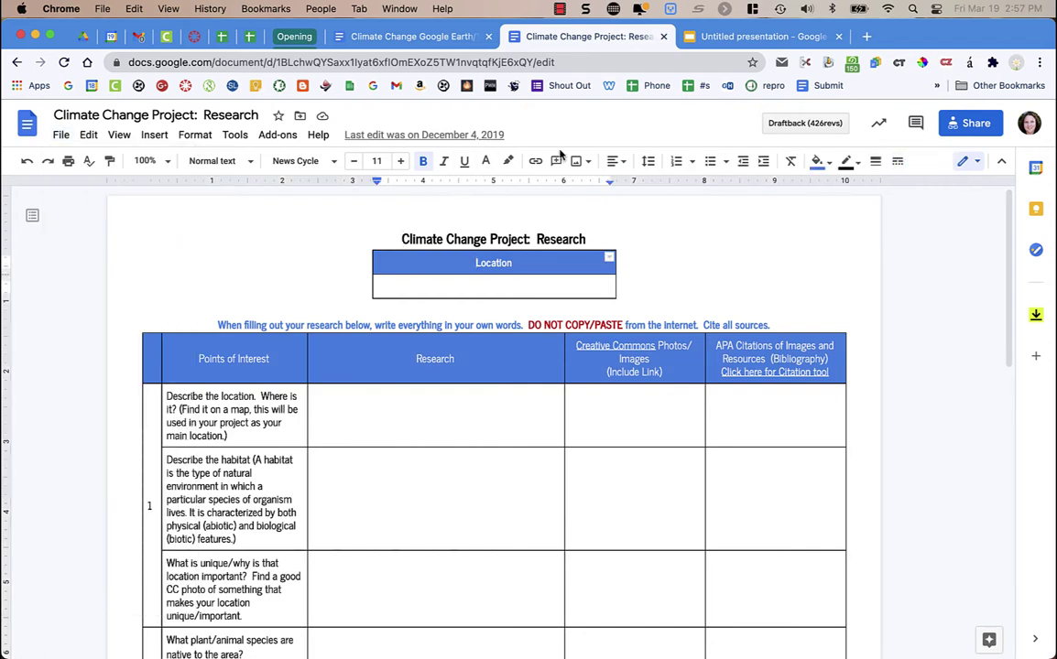
{"action": "left_click", "coordinate": [760, 37]}
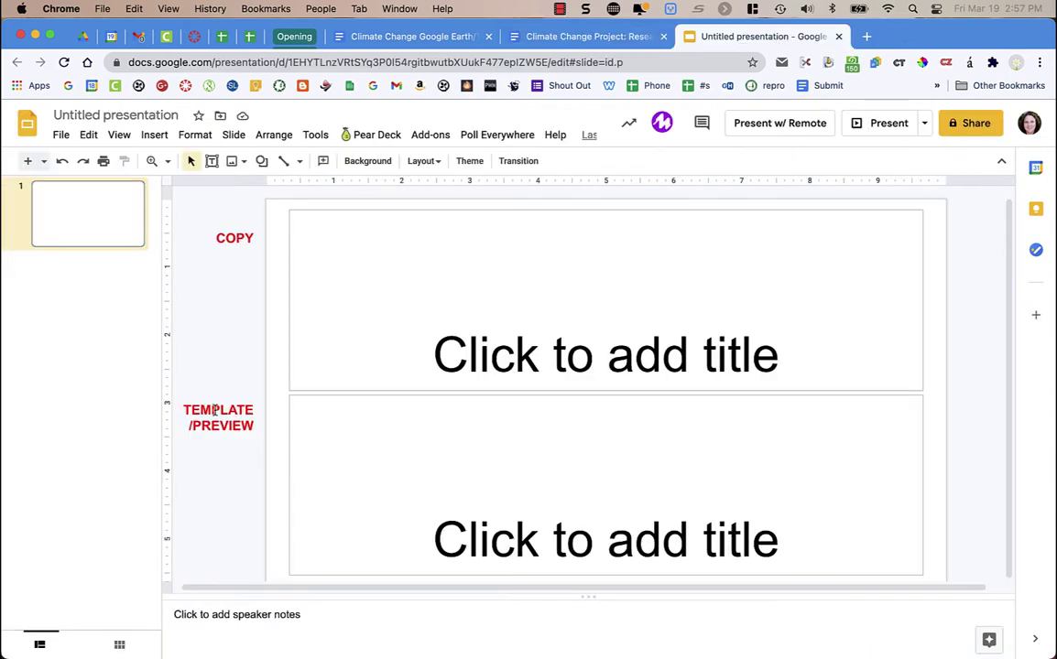
{"action": "left_click", "coordinate": [545, 41]}
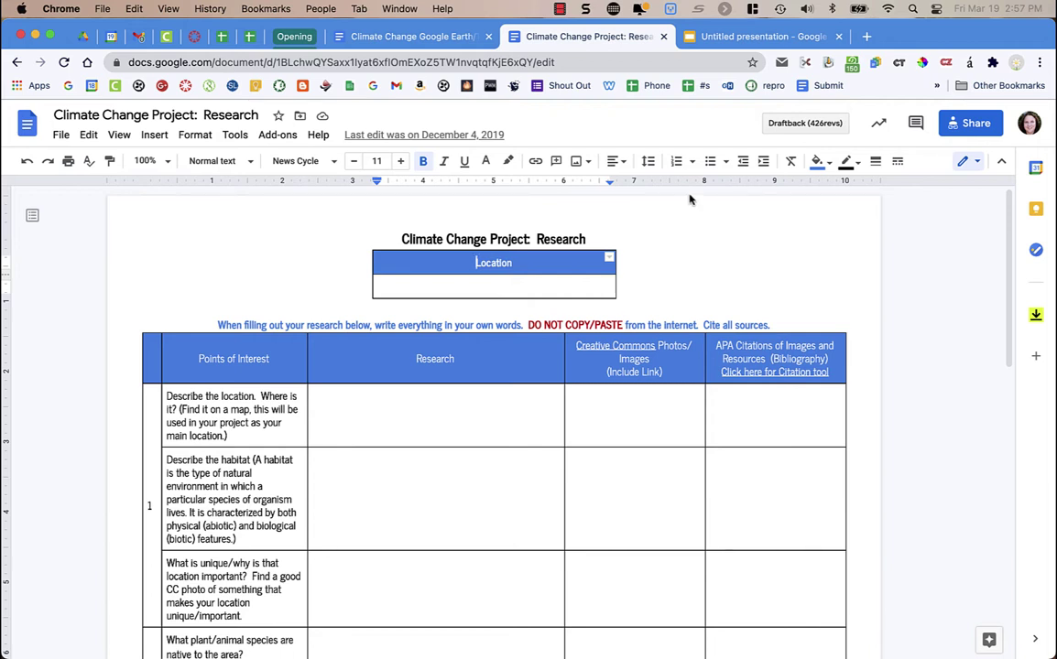
{"action": "left_click", "coordinate": [955, 131]}
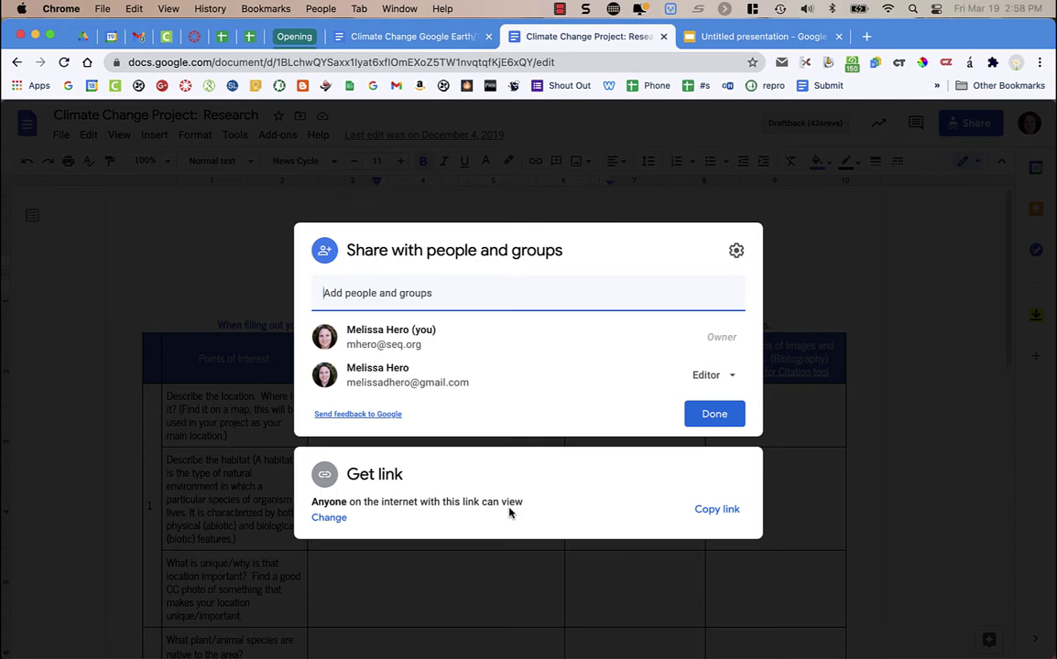
Step: Copy the Research document's view link and return to the Untitled presentation
{"action": "left_click", "coordinate": [717, 510]}
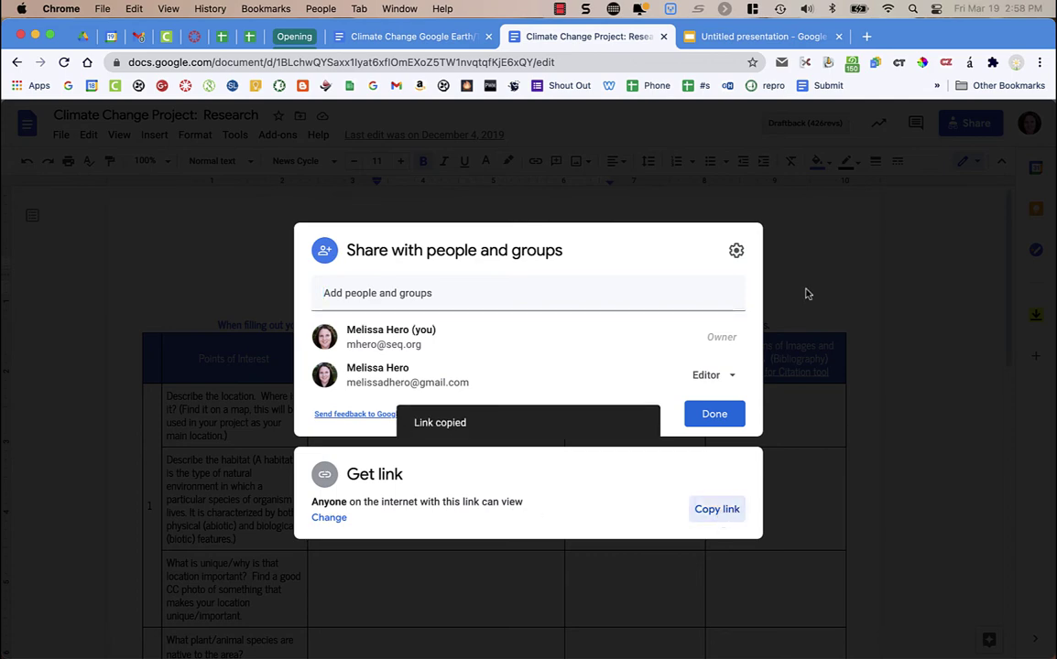
{"action": "left_click", "coordinate": [760, 37]}
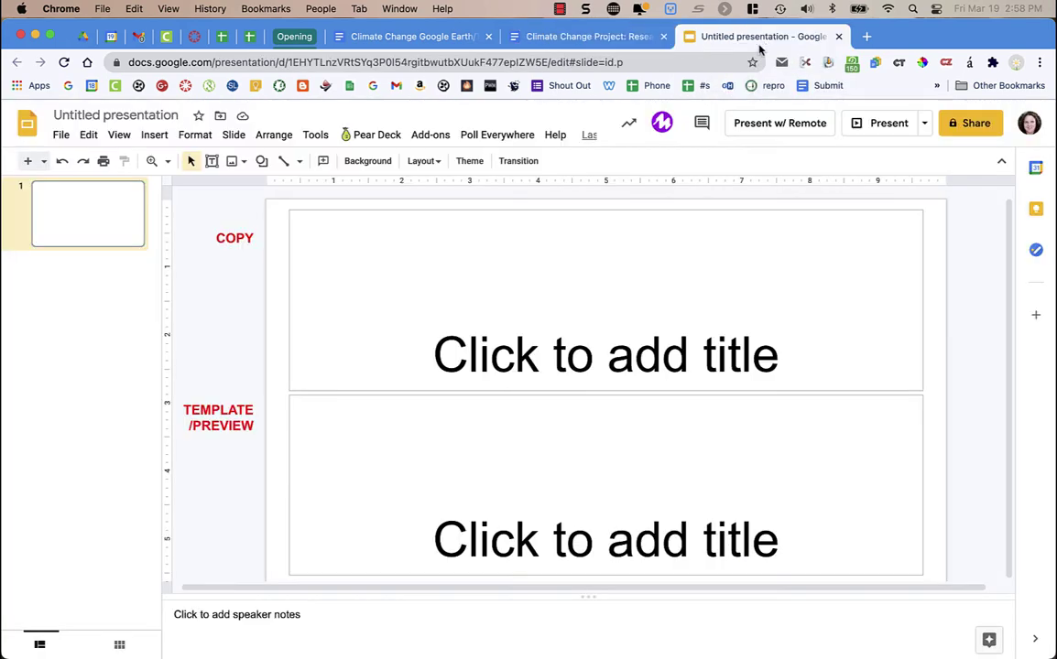
Step: Paste the doc's share link into both the upper and lower title placeholders
{"action": "left_click", "coordinate": [495, 353]}
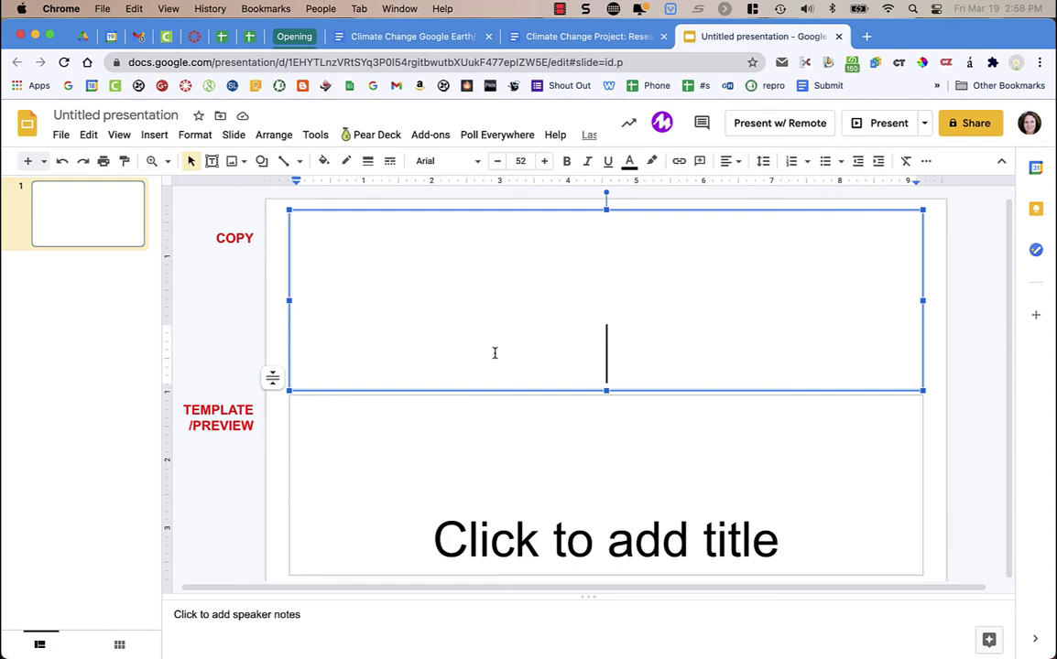
{"action": "key", "text": "super+v"}
{"action": "left_click", "coordinate": [474, 431]}
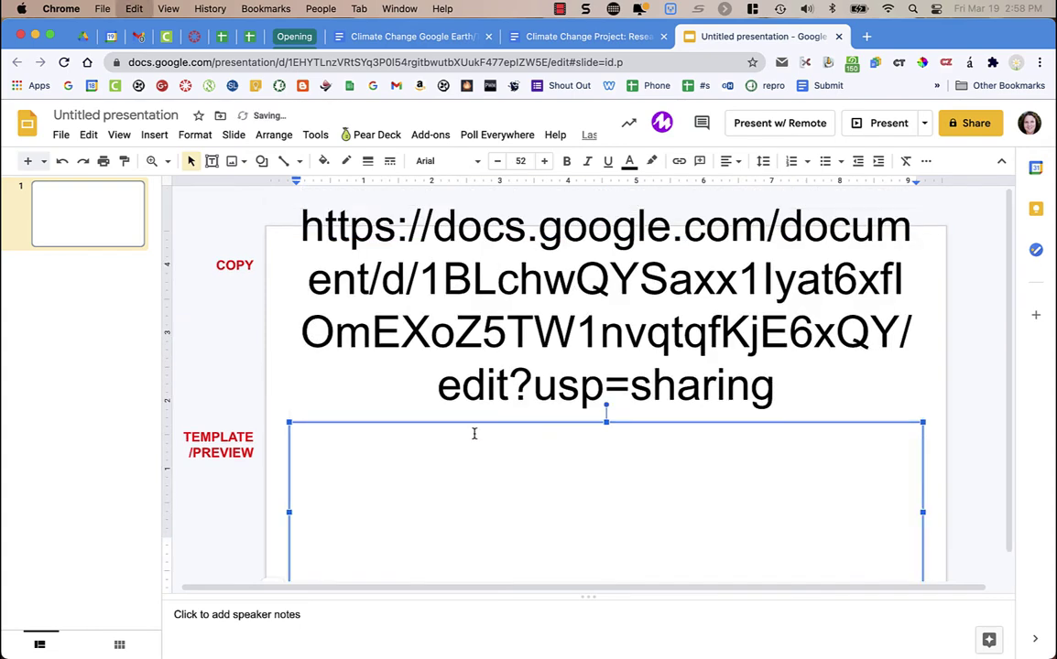
{"action": "key", "text": "super+v"}
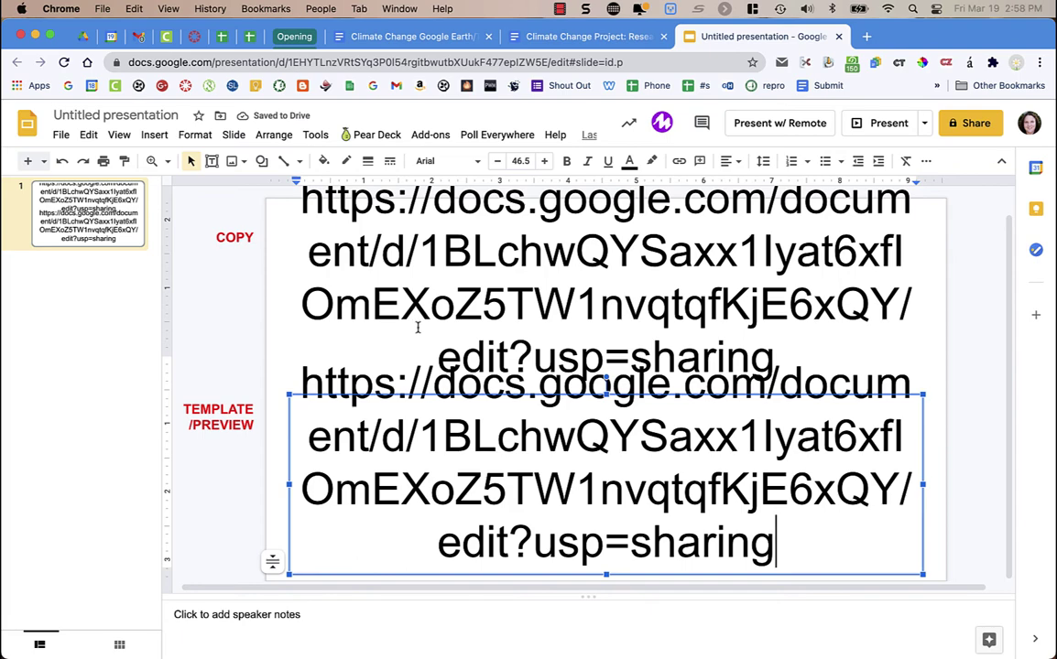
Step: Shrink both pasted links' text to 40.5 pt
{"action": "left_click", "coordinate": [441, 309]}
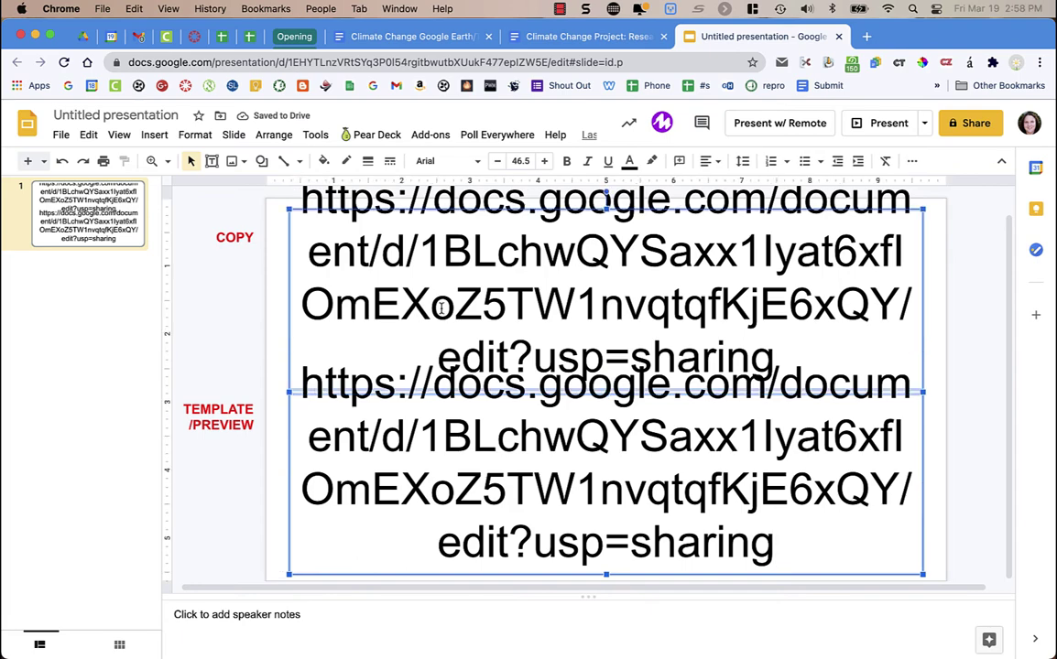
{"action": "left_click", "coordinate": [495, 161]}
{"action": "left_click", "coordinate": [496, 161]}
{"action": "left_click", "coordinate": [495, 162]}
{"action": "left_click", "coordinate": [496, 161]}
{"action": "left_click", "coordinate": [495, 161]}
{"action": "left_click", "coordinate": [495, 162]}
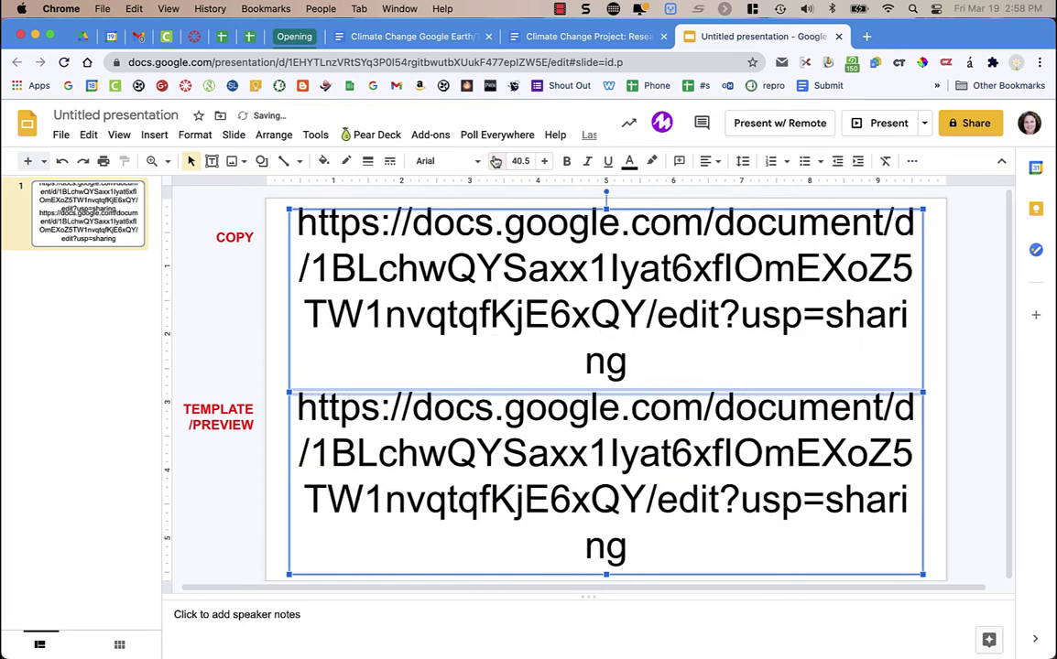
{"action": "left_click", "coordinate": [939, 347]}
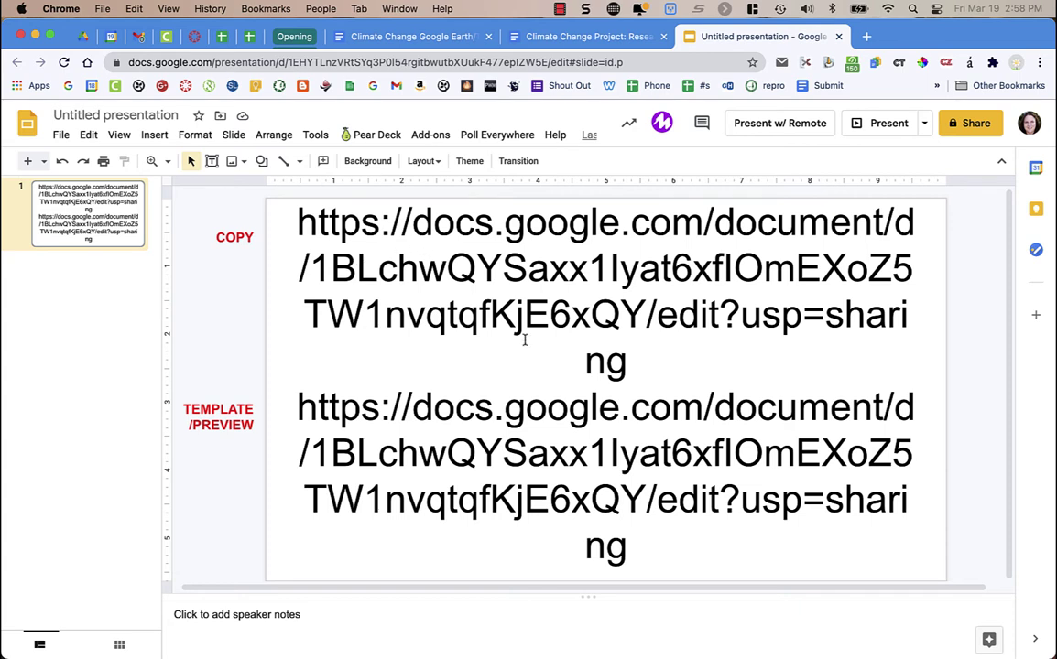
Step: Color the slash before 'edit' red in both the COPY and TEMPLATE/PREVIEW links
{"action": "double_click", "coordinate": [652, 315]}
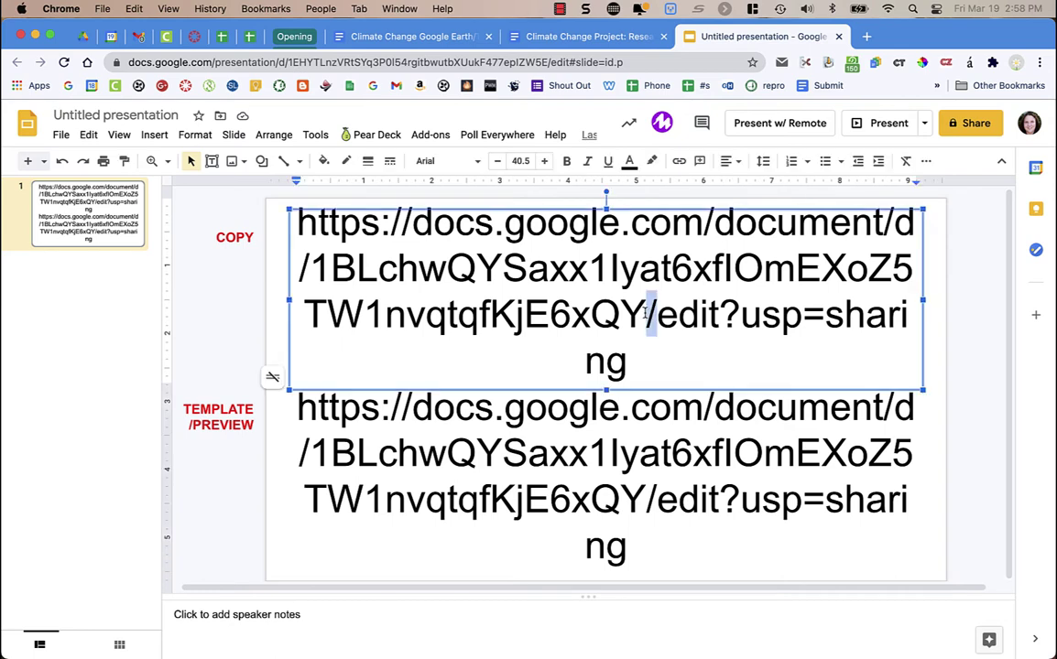
{"action": "left_click", "coordinate": [640, 163]}
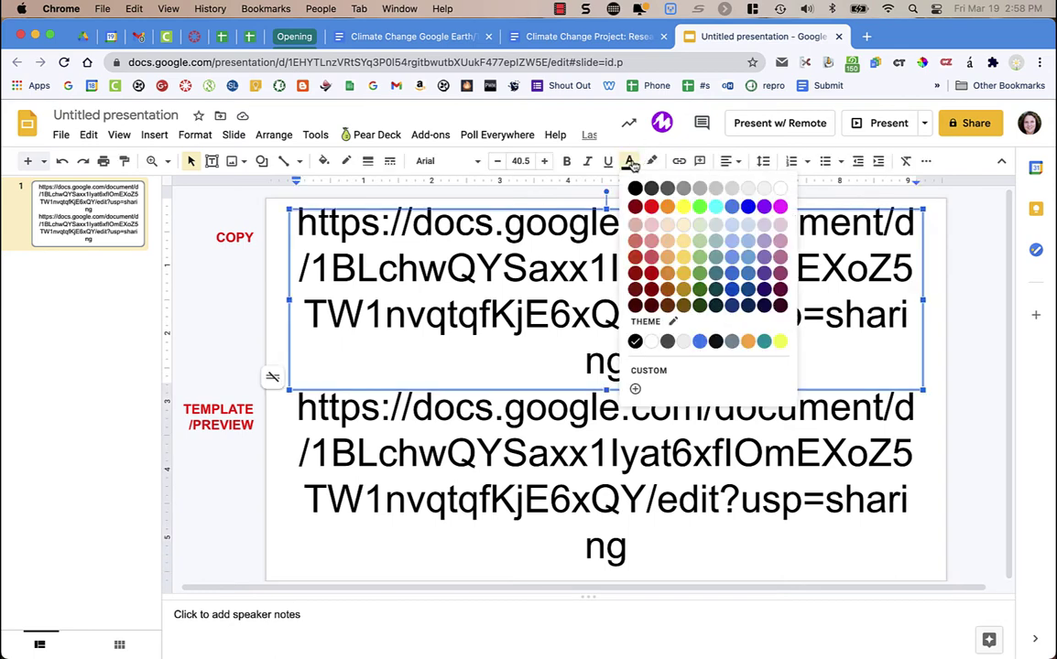
{"action": "left_click", "coordinate": [650, 209]}
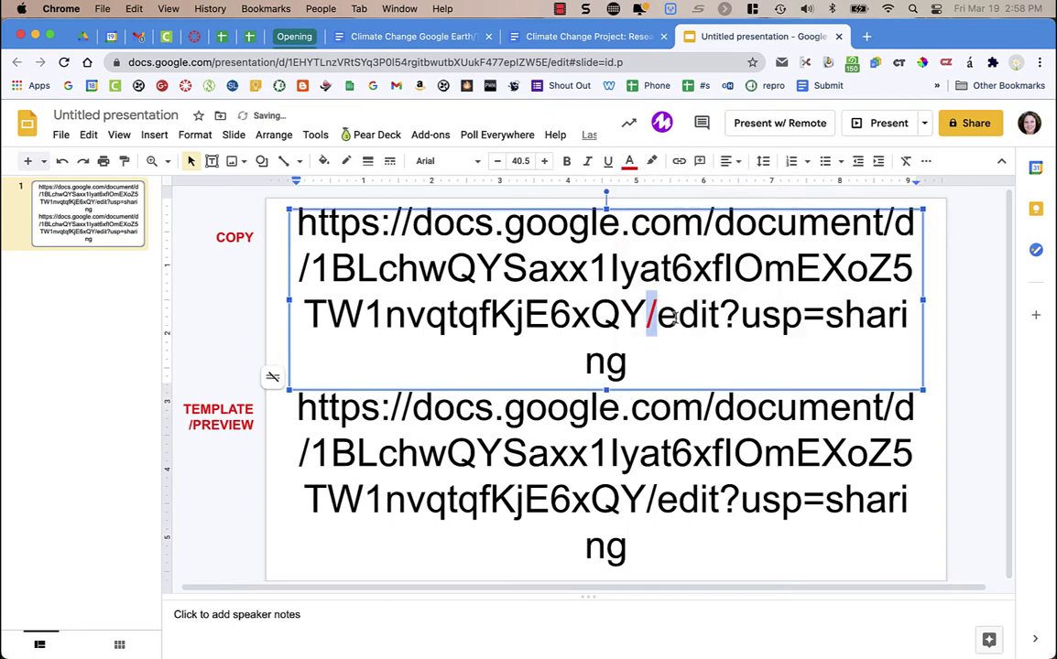
{"action": "double_click", "coordinate": [651, 499]}
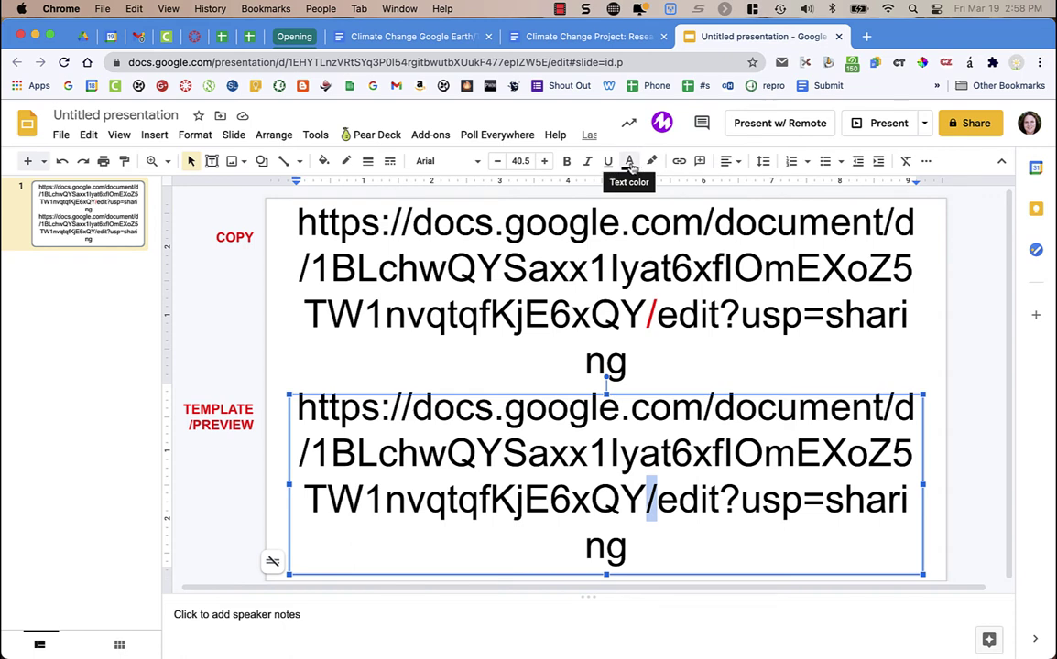
{"action": "left_click", "coordinate": [630, 162]}
{"action": "left_click", "coordinate": [652, 207]}
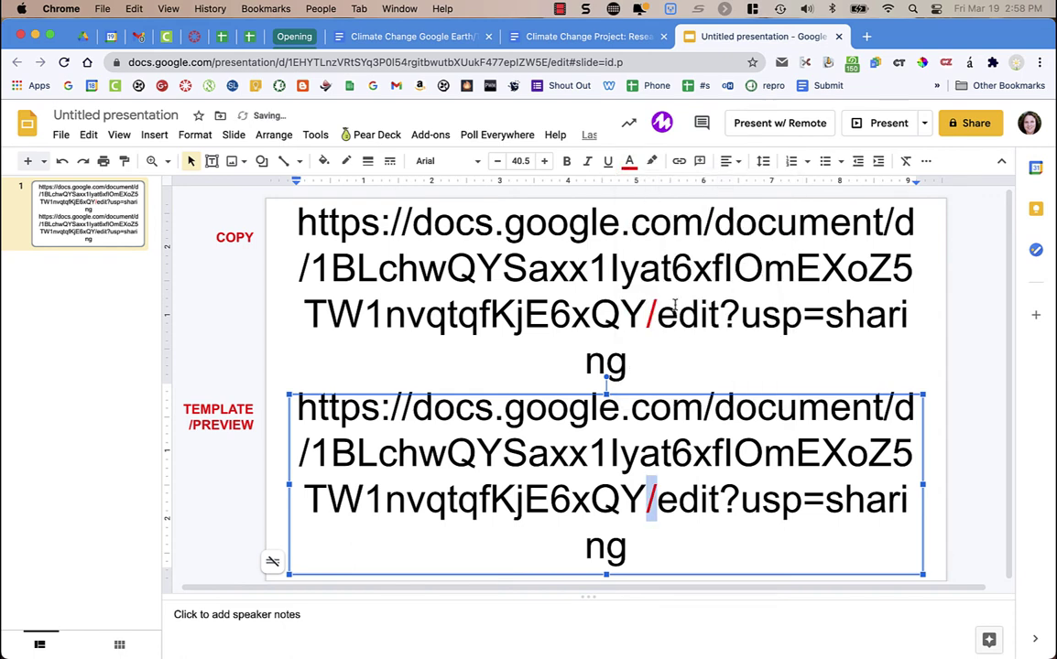
{"action": "left_click", "coordinate": [681, 315]}
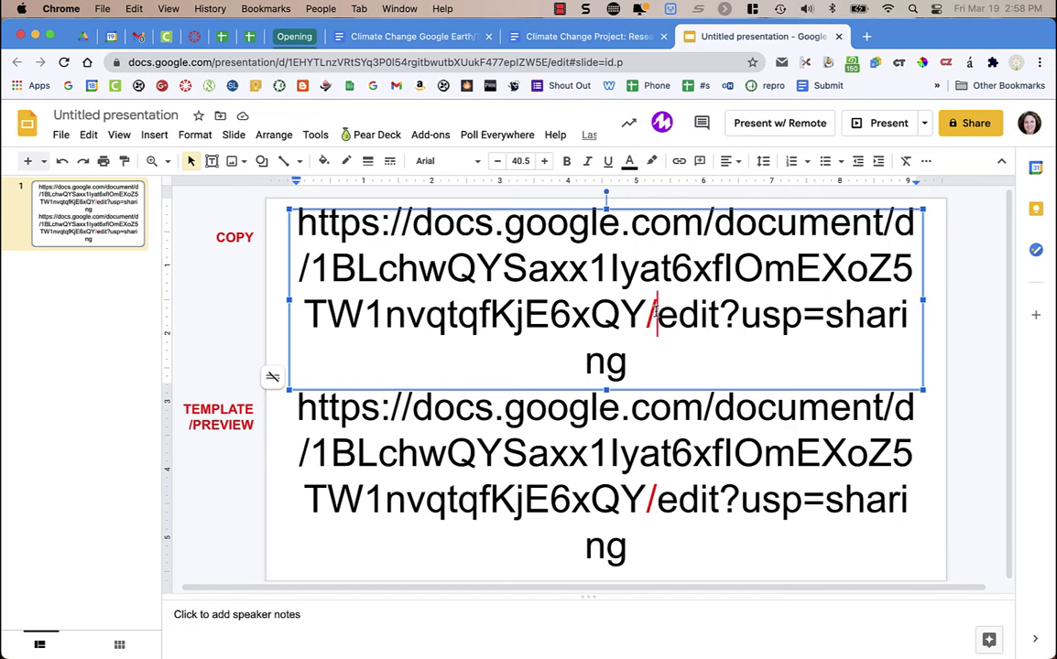
Step: Replace 'edit?usp=sharing' in the COPY link with 'copy'
{"action": "left_click_drag", "start_coordinate": [656, 314], "coordinate": [670, 344]}
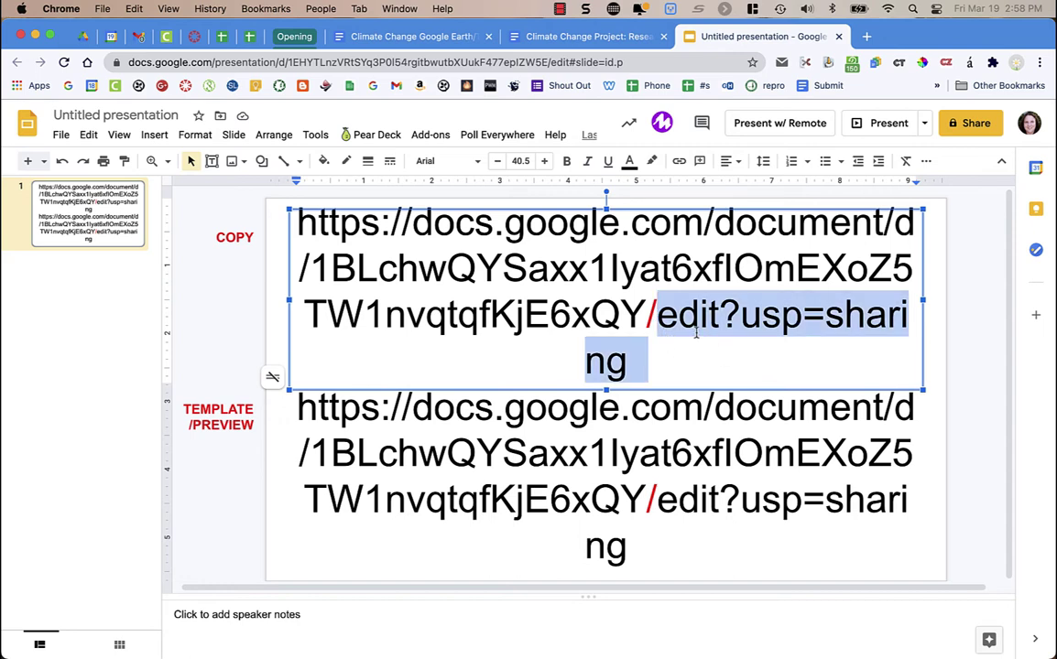
{"action": "key", "text": "BackSpace"}
{"action": "type", "text": "copy"}
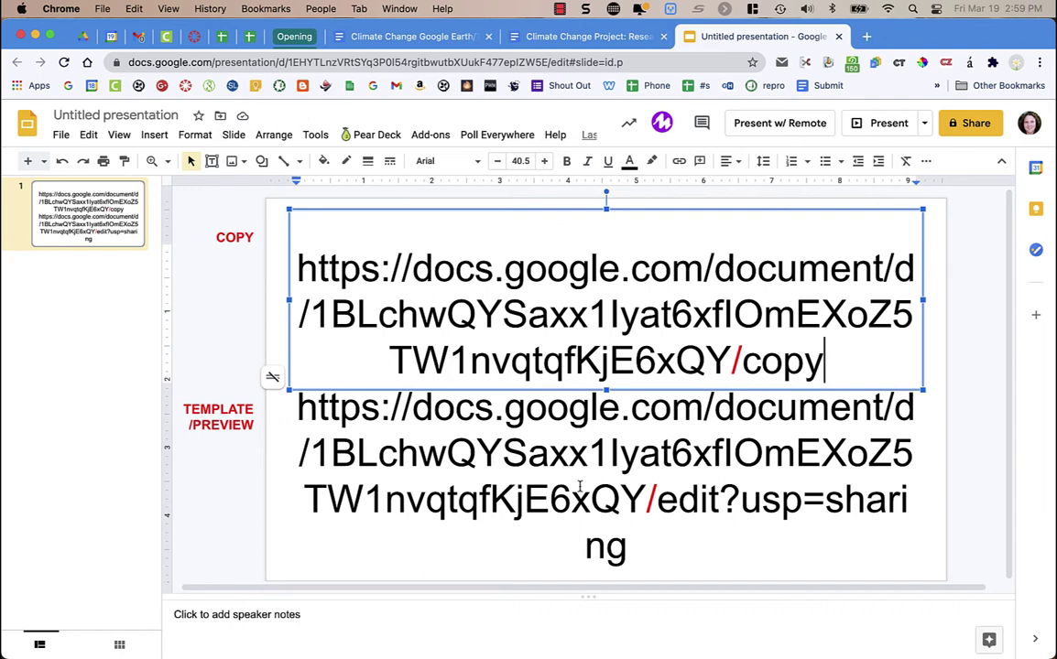
Step: Replace the TEMPLATE/PREVIEW link's 'edit?usp=sharing' with 'template/preview', then select the /copy link
{"action": "left_click", "coordinate": [531, 449]}
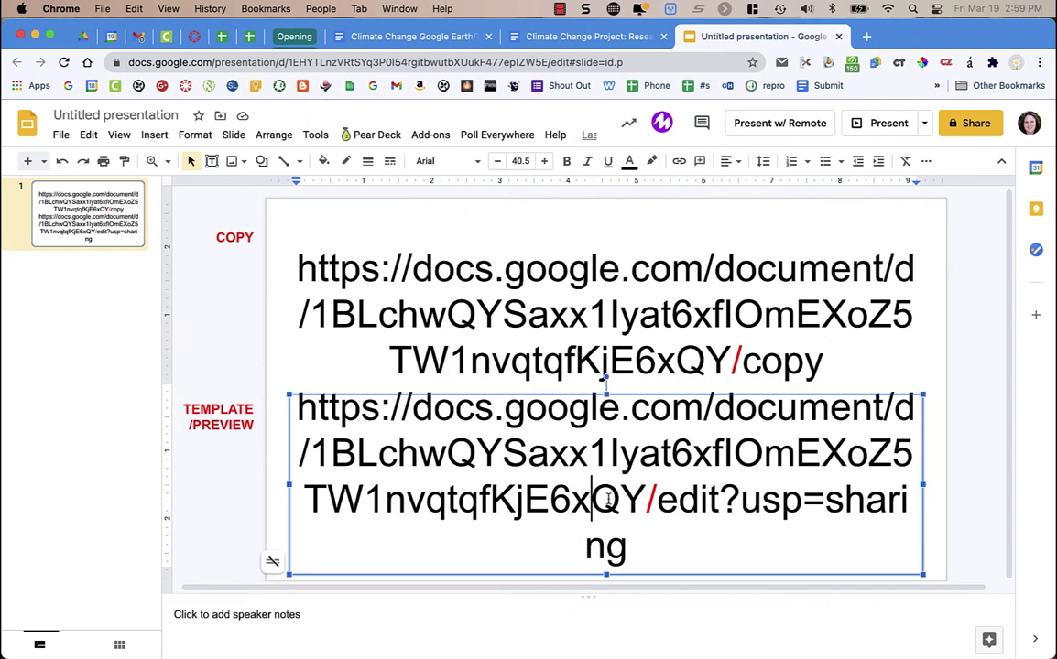
{"action": "left_click", "coordinate": [657, 501]}
{"action": "left_click_drag", "start_coordinate": [658, 502], "coordinate": [670, 529]}
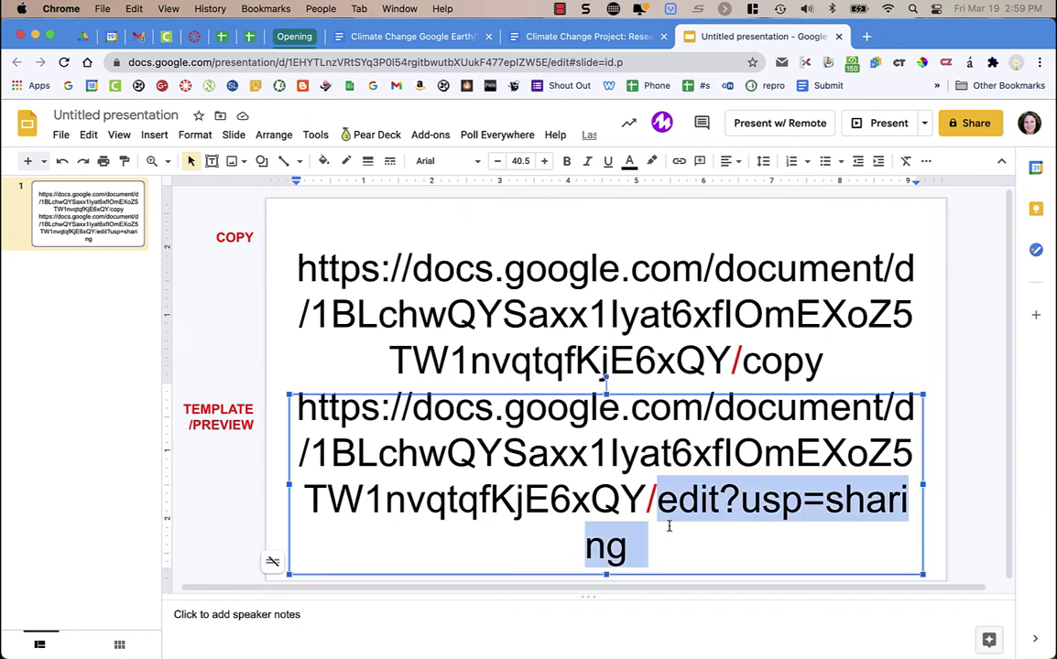
{"action": "key", "text": "BackSpace"}
{"action": "type", "text": "template/preview"}
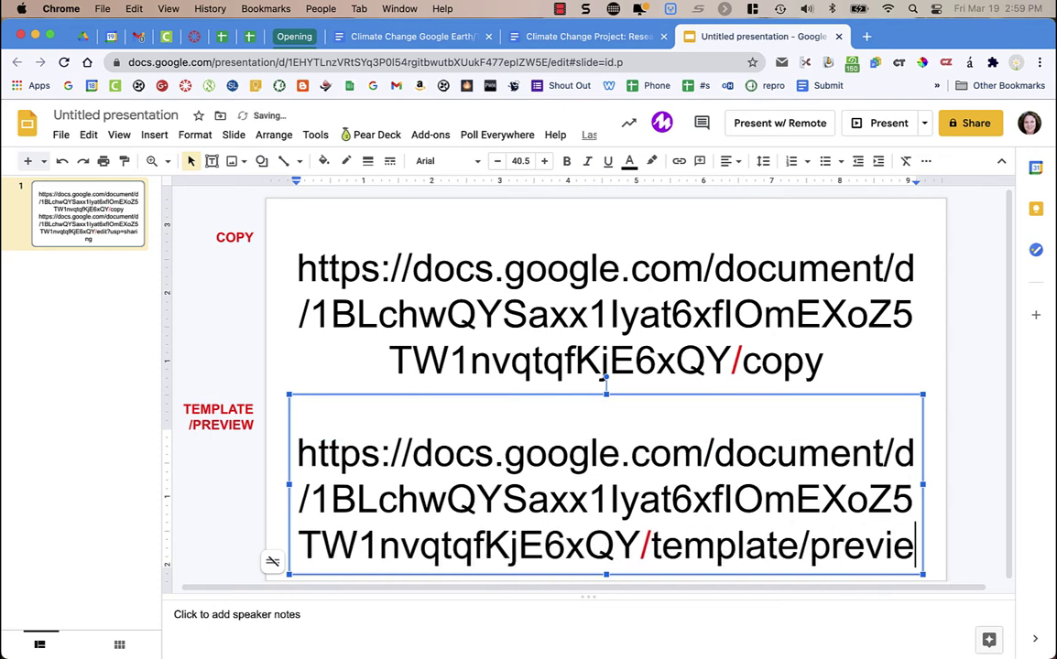
{"action": "left_click", "coordinate": [674, 361]}
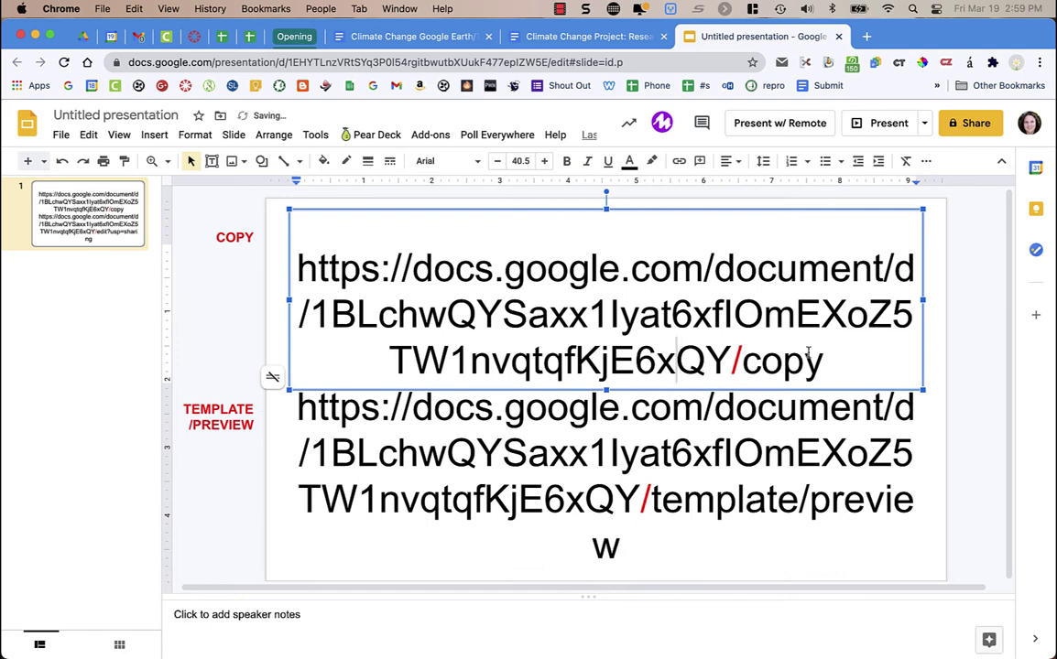
{"action": "left_click_drag", "start_coordinate": [822, 361], "coordinate": [281, 272]}
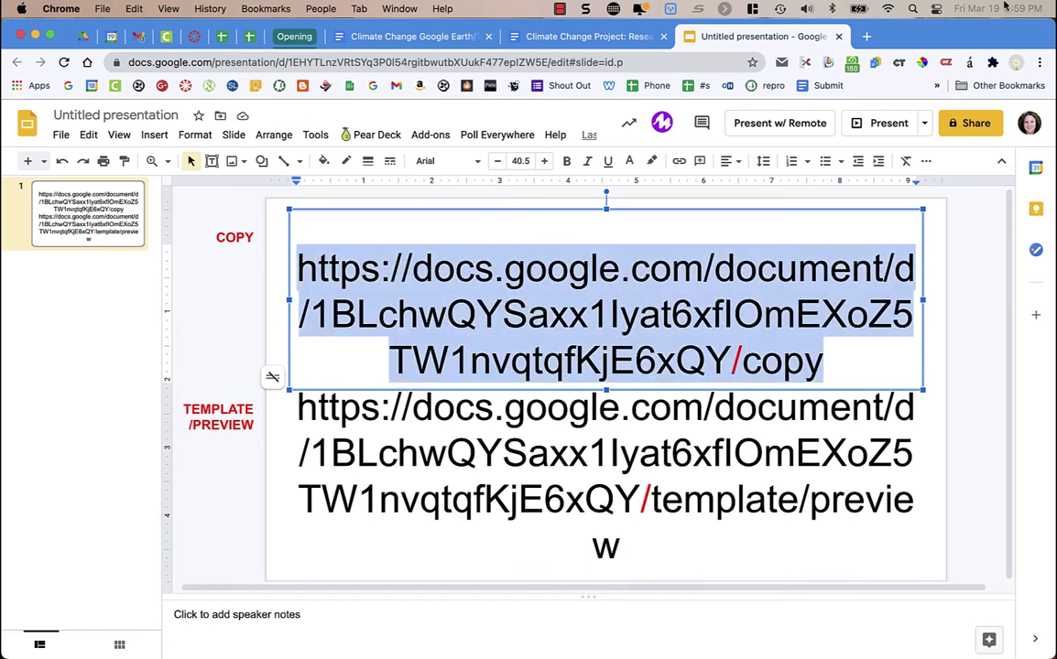
Step: Load the /copy link in a new tab to reach the 'Copy document' prompt, then return to the presentation
{"action": "left_click", "coordinate": [865, 36]}
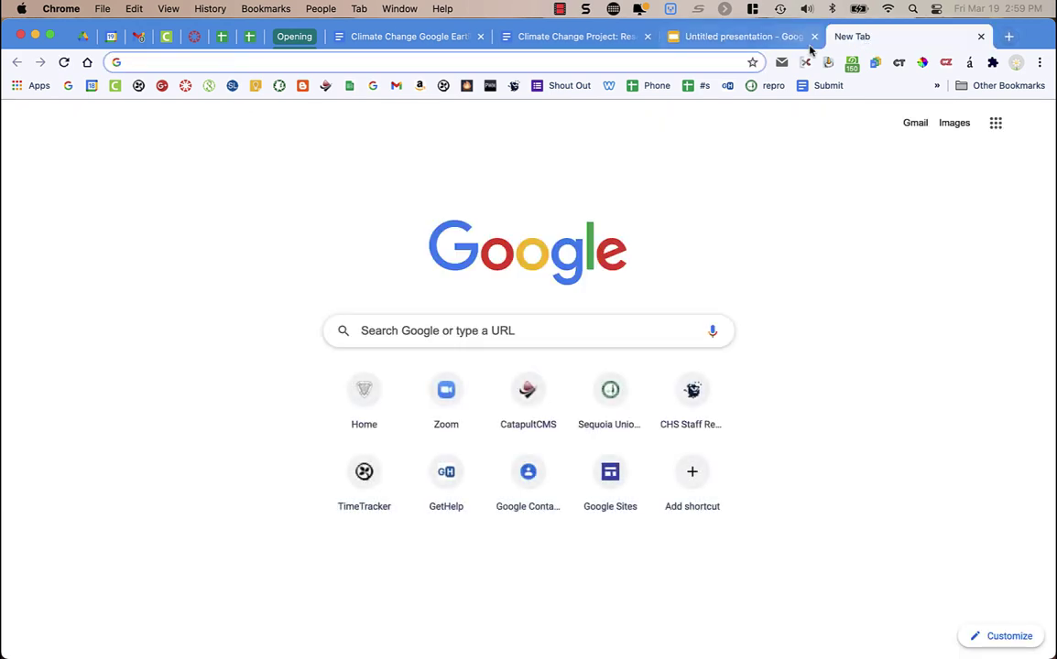
{"action": "key", "text": "super+v"}
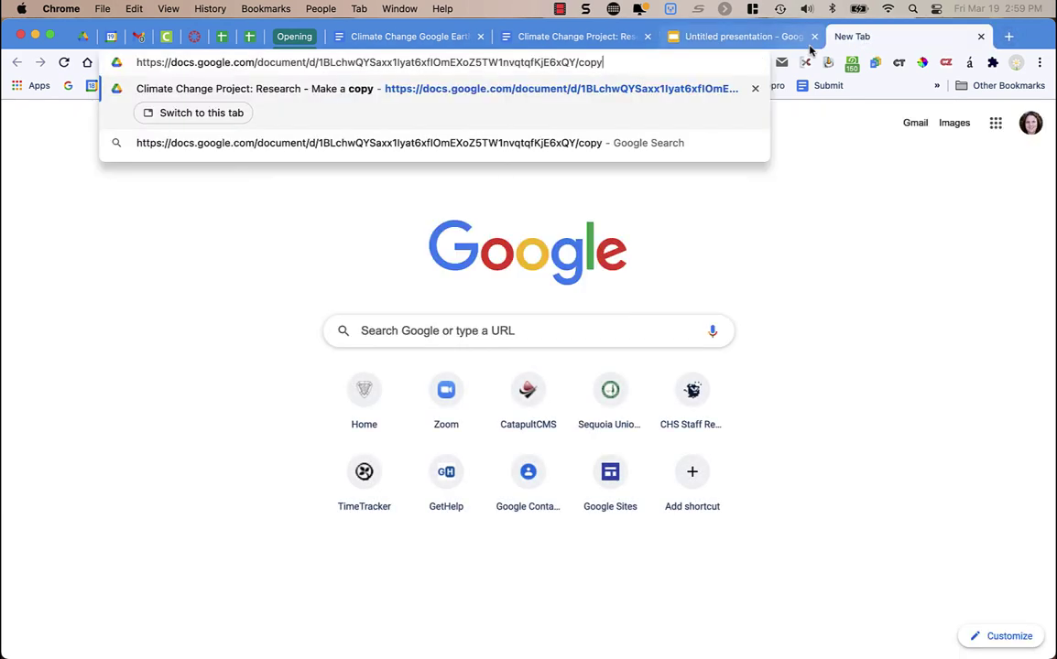
{"action": "key", "text": "Return"}
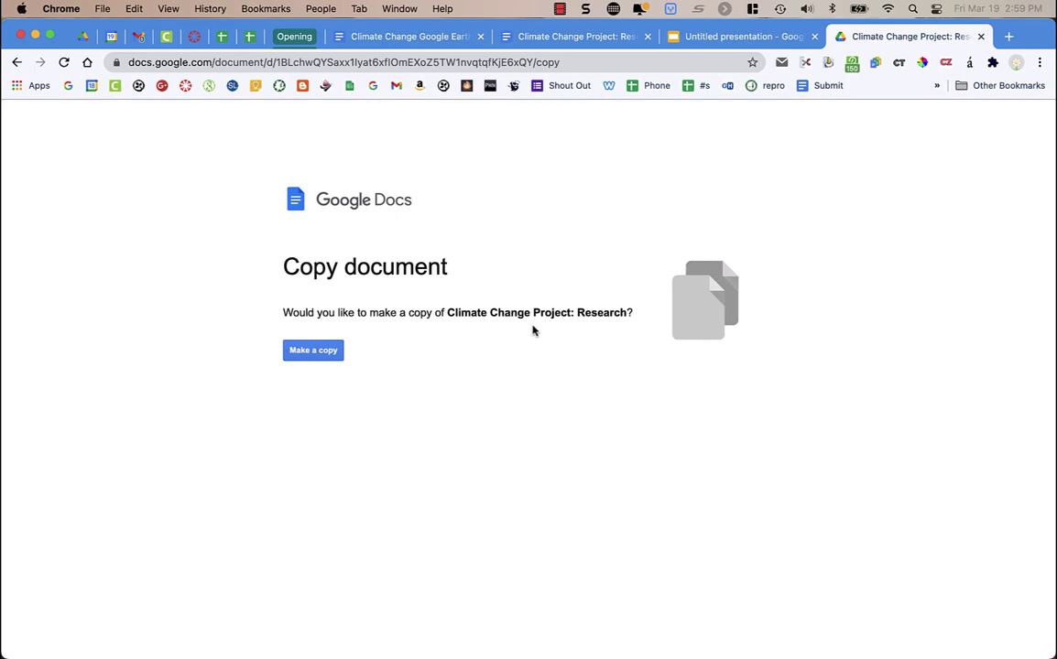
{"action": "left_click", "coordinate": [714, 44]}
{"action": "left_click", "coordinate": [305, 420]}
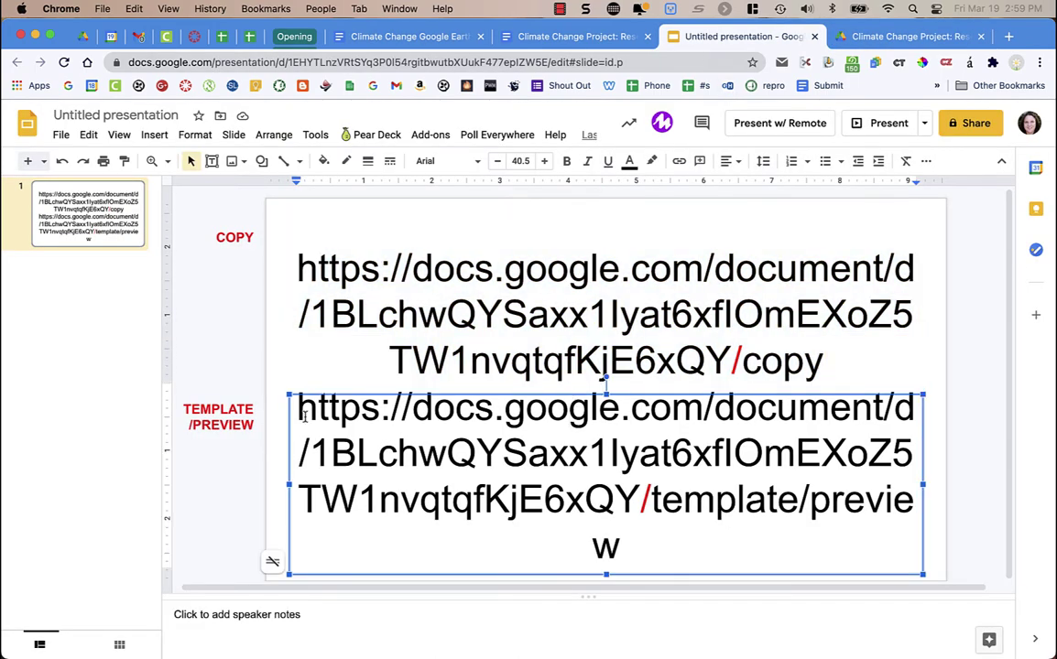
Step: Select the whole template/preview link and open a blank new browser tab
{"action": "left_click_drag", "start_coordinate": [306, 419], "coordinate": [615, 543]}
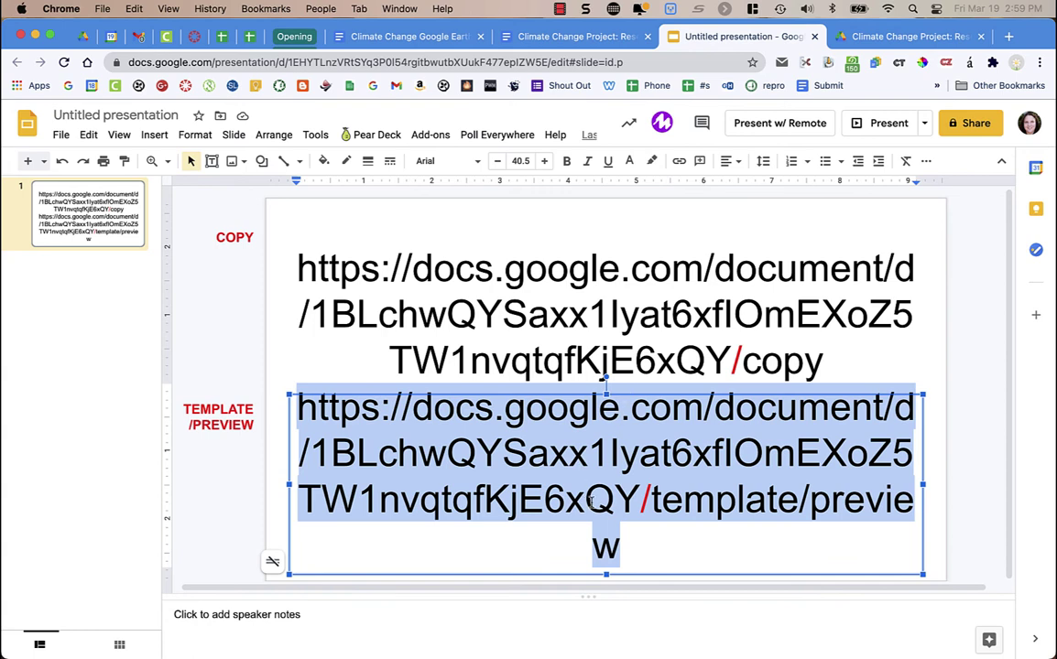
{"action": "left_click", "coordinate": [1008, 38]}
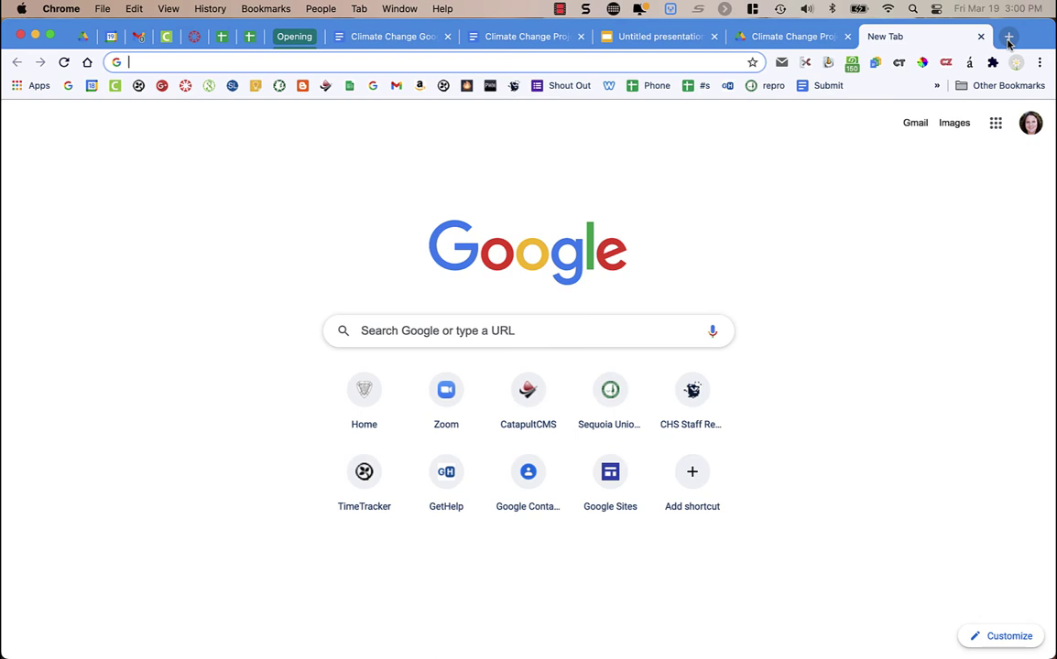
Step: Load the /template/preview link and scroll through the Research document's template preview
{"action": "key", "text": "super+v"}
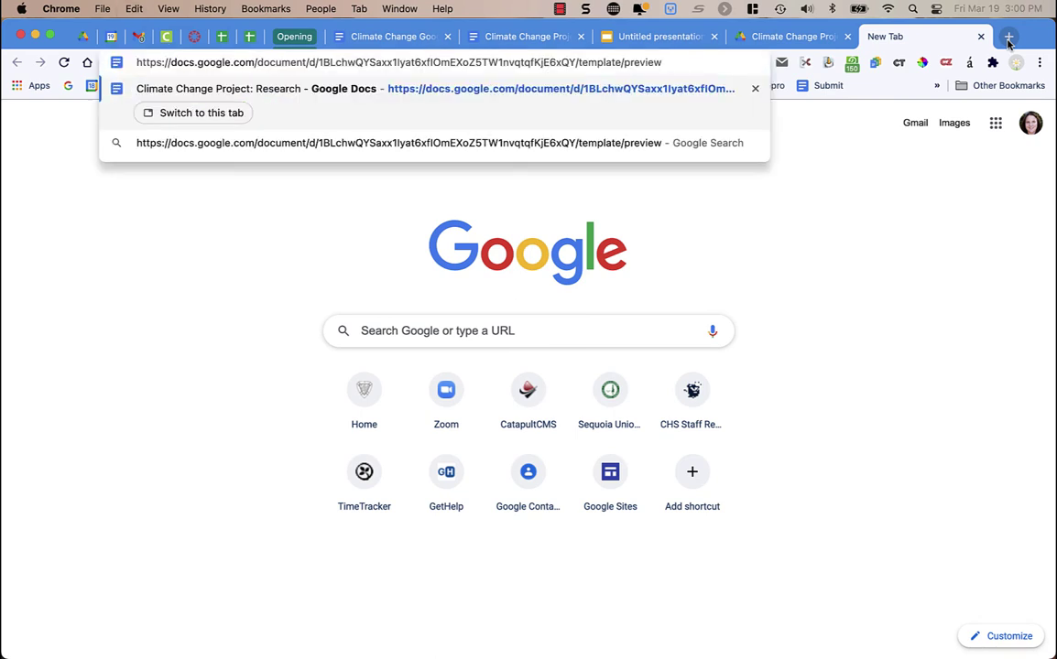
{"action": "key", "text": "Return"}
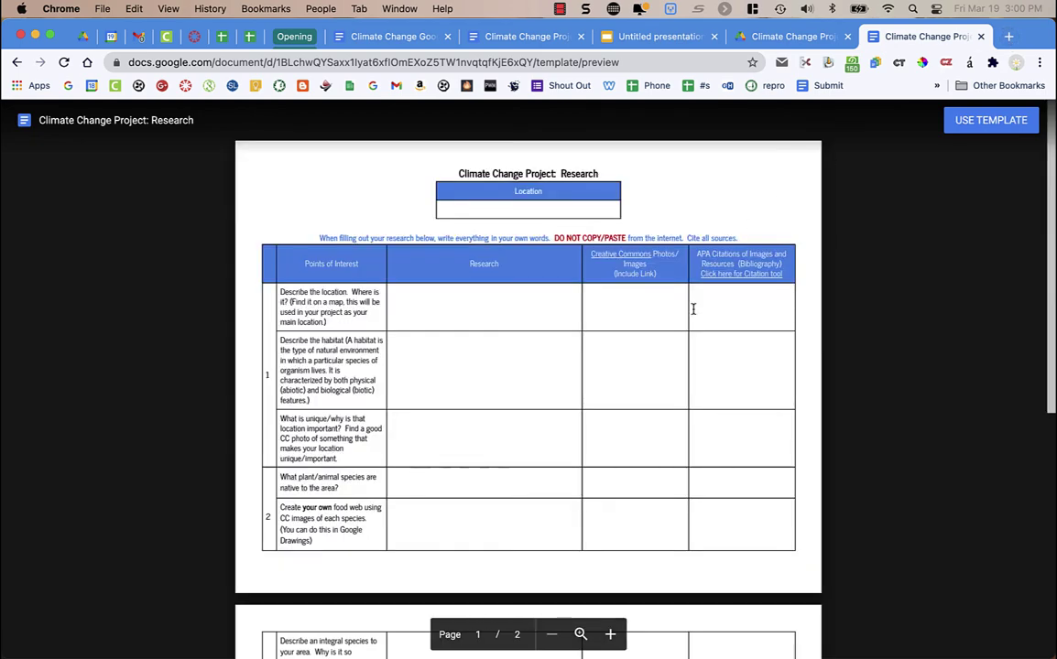
{"action": "scroll", "coordinate": [696, 302], "scroll_direction": "down", "scroll_amount": 8}
{"action": "scroll", "coordinate": [691, 322], "scroll_direction": "down", "scroll_amount": 2}
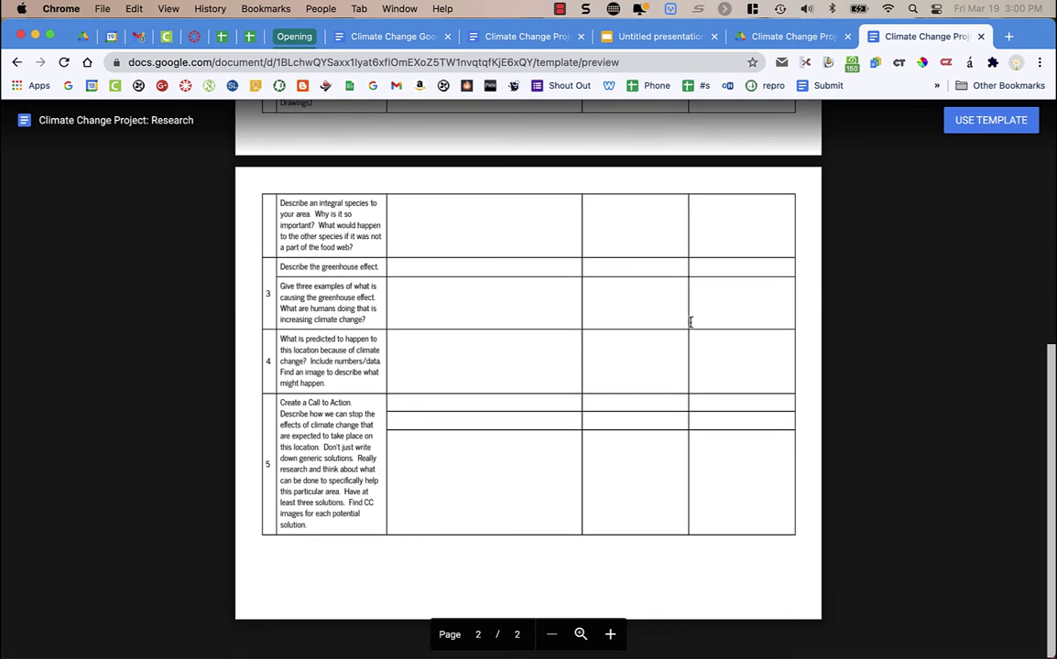
{"action": "scroll", "coordinate": [691, 321], "scroll_direction": "up", "scroll_amount": 2}
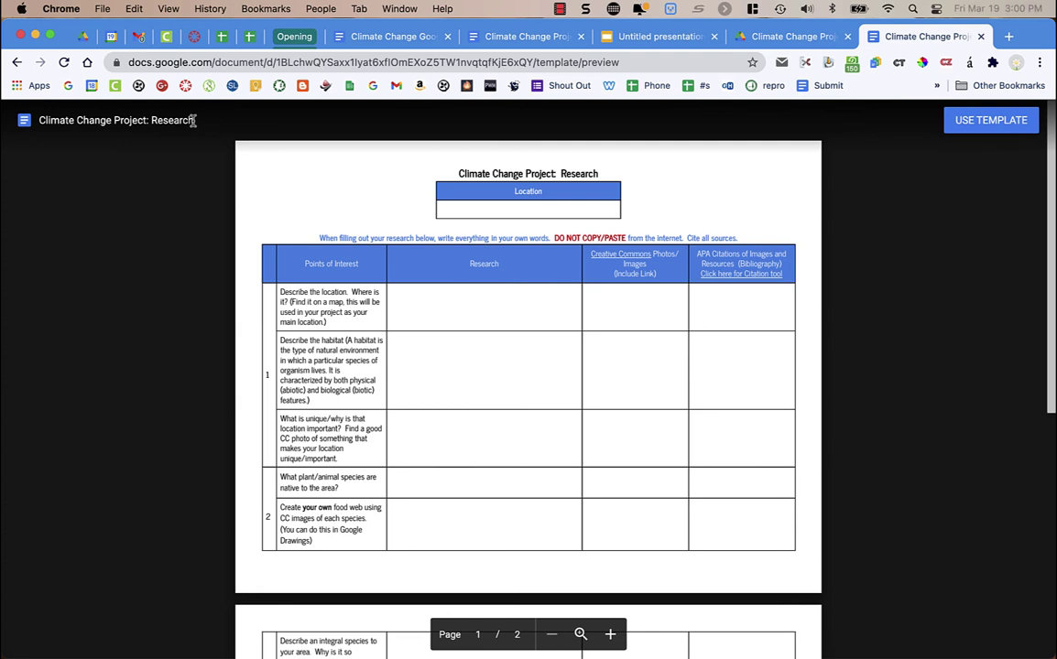
{"action": "left_click", "coordinate": [757, 36]}
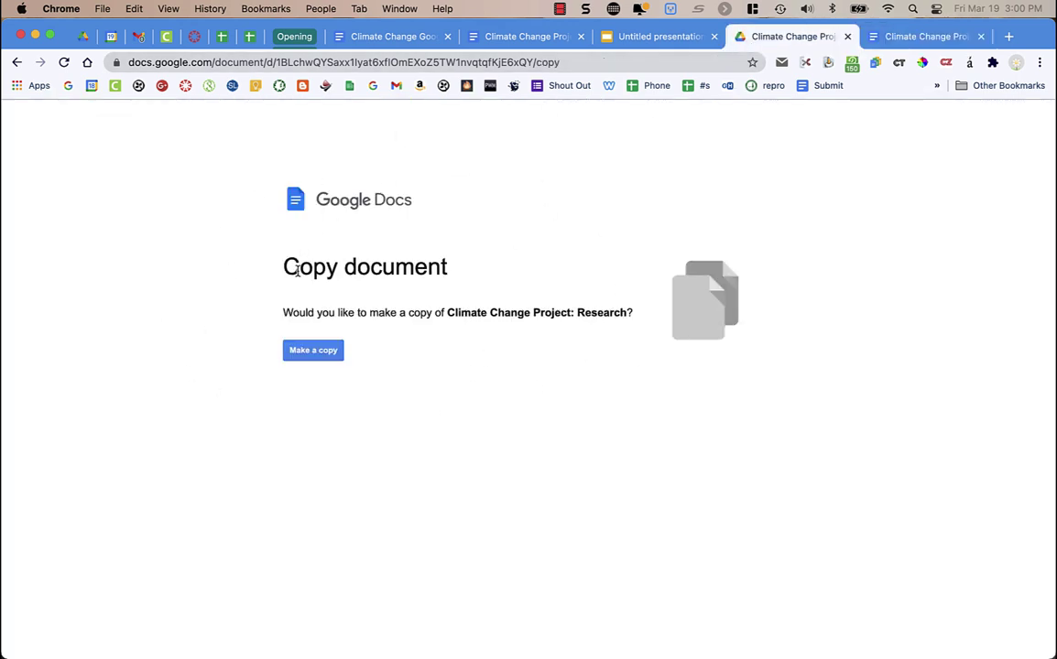
{"action": "key", "text": "ctrl+Tab"}
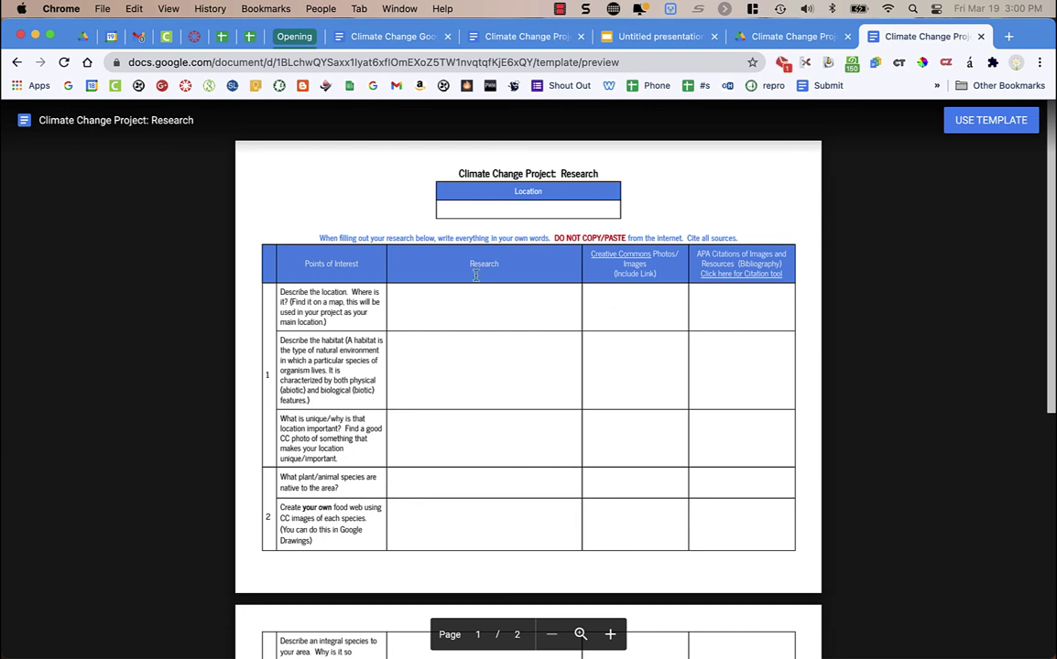
{"action": "scroll", "coordinate": [672, 261], "scroll_direction": "down", "scroll_amount": 5}
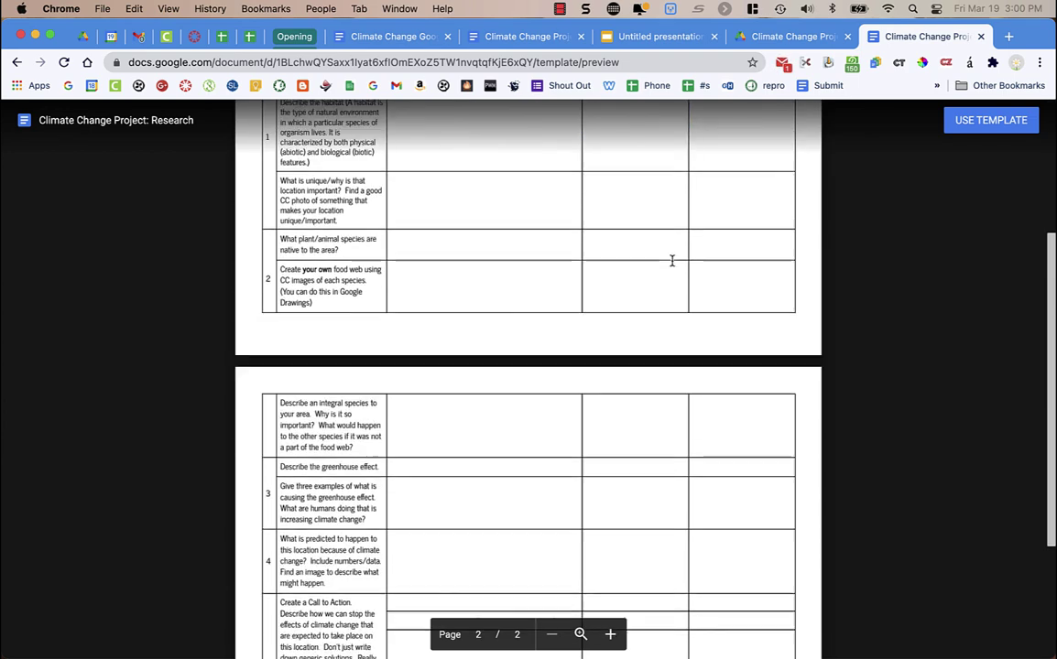
{"action": "scroll", "coordinate": [671, 261], "scroll_direction": "down", "scroll_amount": 4}
{"action": "scroll", "coordinate": [671, 261], "scroll_direction": "up", "scroll_amount": 10}
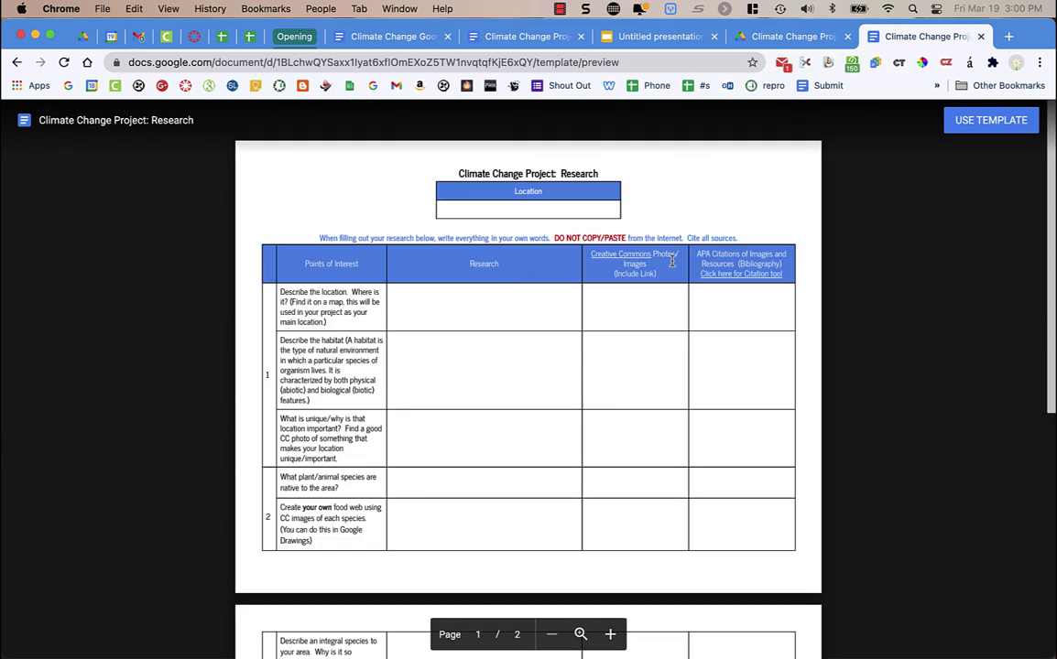